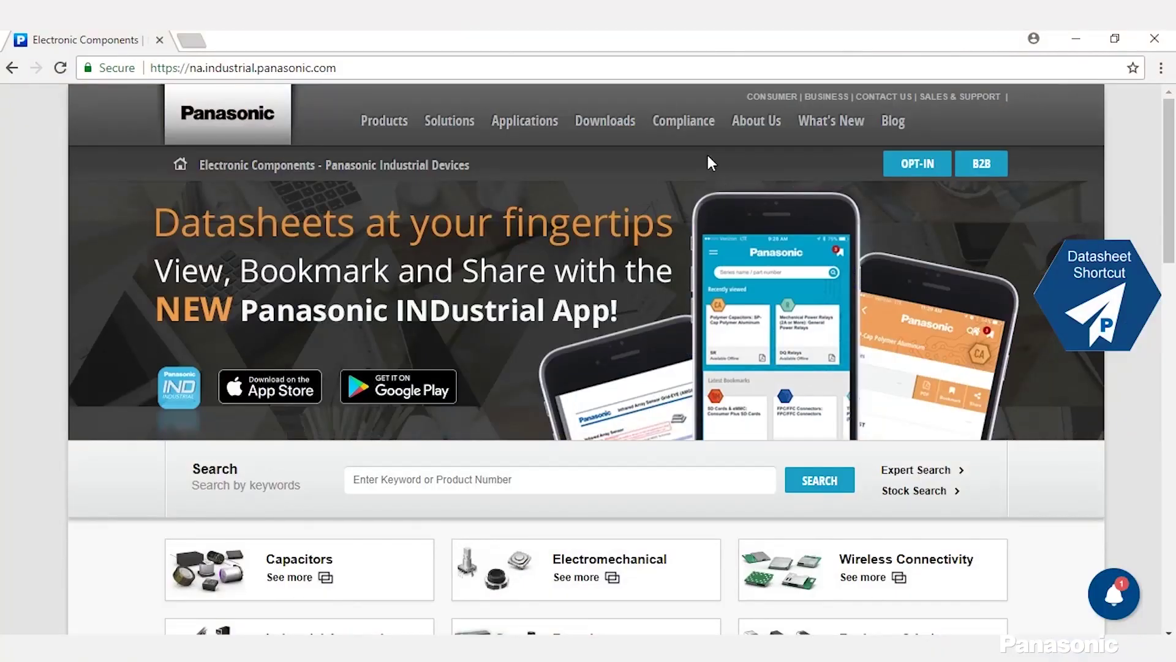
- Open the Grid-EYE AMG8834EVAL Evaluation Kit product page from the evaluation kits in the Sensors category
{"action": "scroll", "coordinate": [714, 174], "scroll_direction": "down", "scroll_amount": 5}
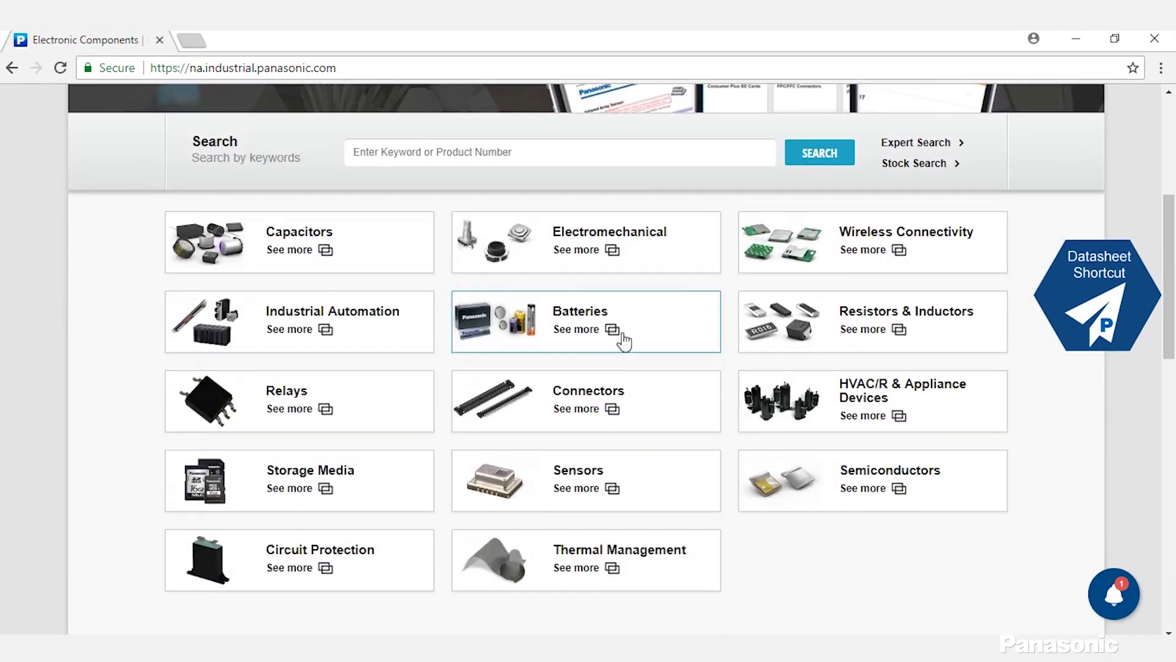
{"action": "left_click", "coordinate": [598, 475]}
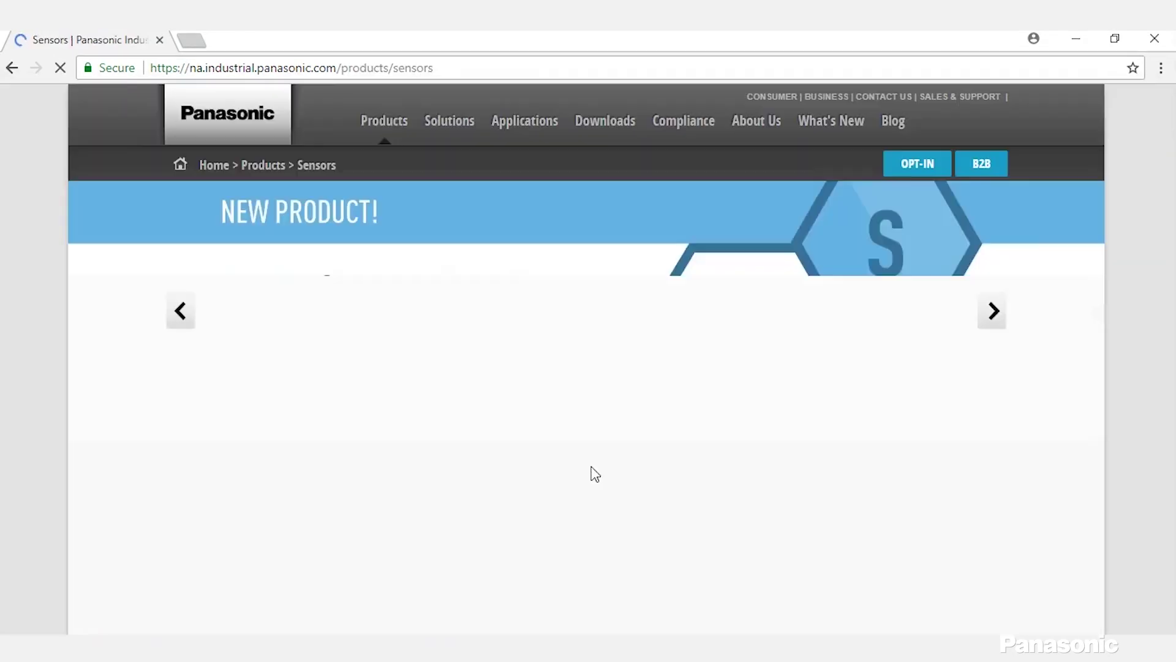
{"action": "scroll", "coordinate": [594, 475], "scroll_direction": "down", "scroll_amount": 5}
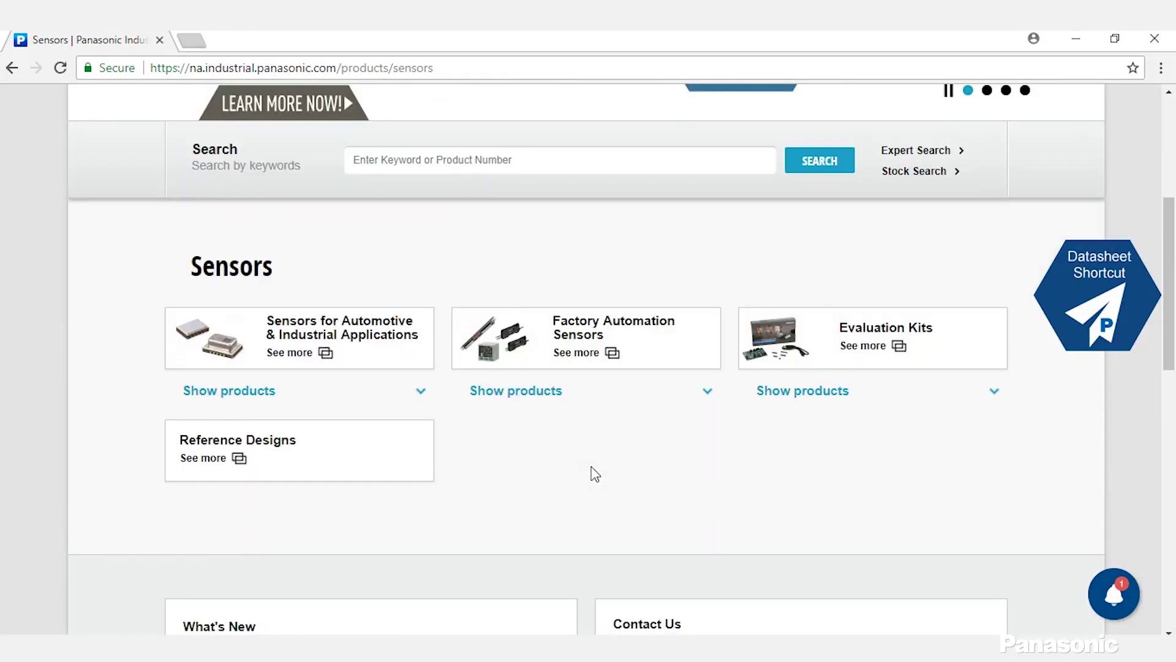
{"action": "left_click", "coordinate": [820, 361]}
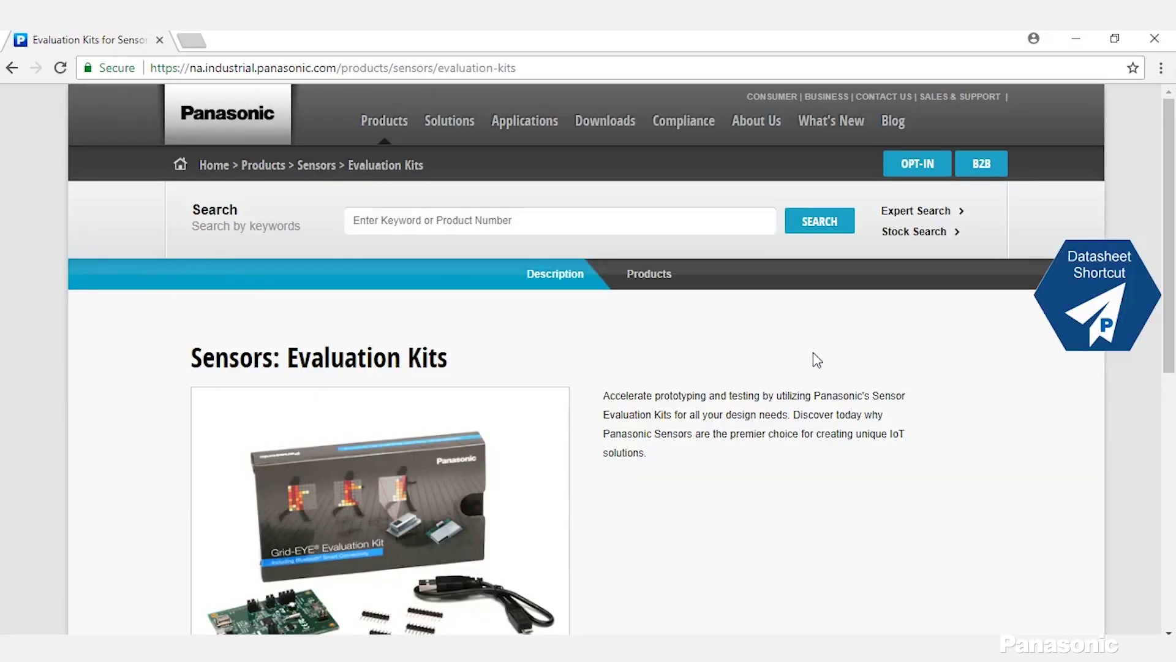
{"action": "scroll", "coordinate": [739, 462], "scroll_direction": "down", "scroll_amount": 2}
{"action": "scroll", "coordinate": [739, 463], "scroll_direction": "down", "scroll_amount": 5}
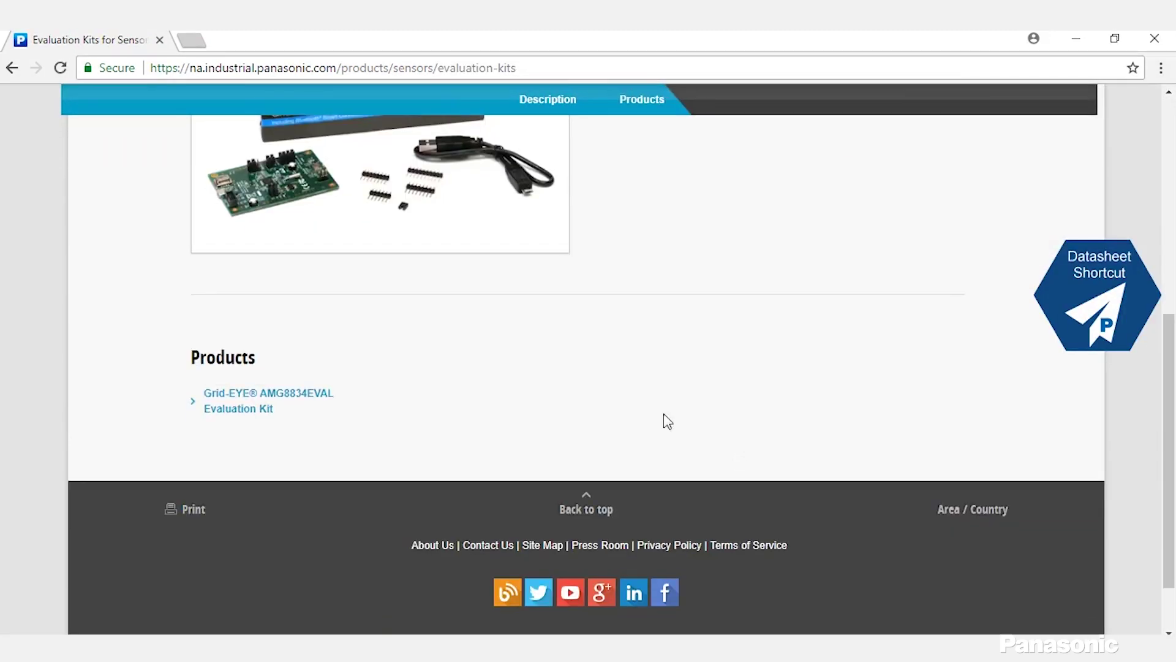
{"action": "left_click", "coordinate": [328, 405]}
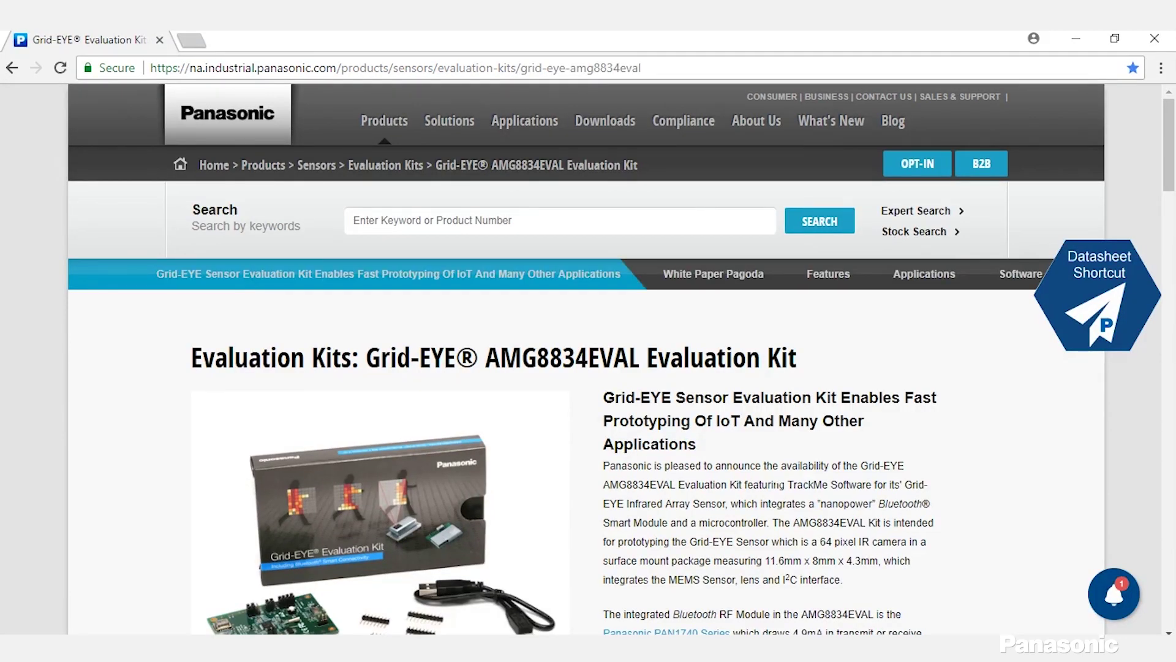
- Download the TrackMe Software from the Software section of the evaluation kit page
{"action": "scroll", "coordinate": [770, 474], "scroll_direction": "down", "scroll_amount": 10}
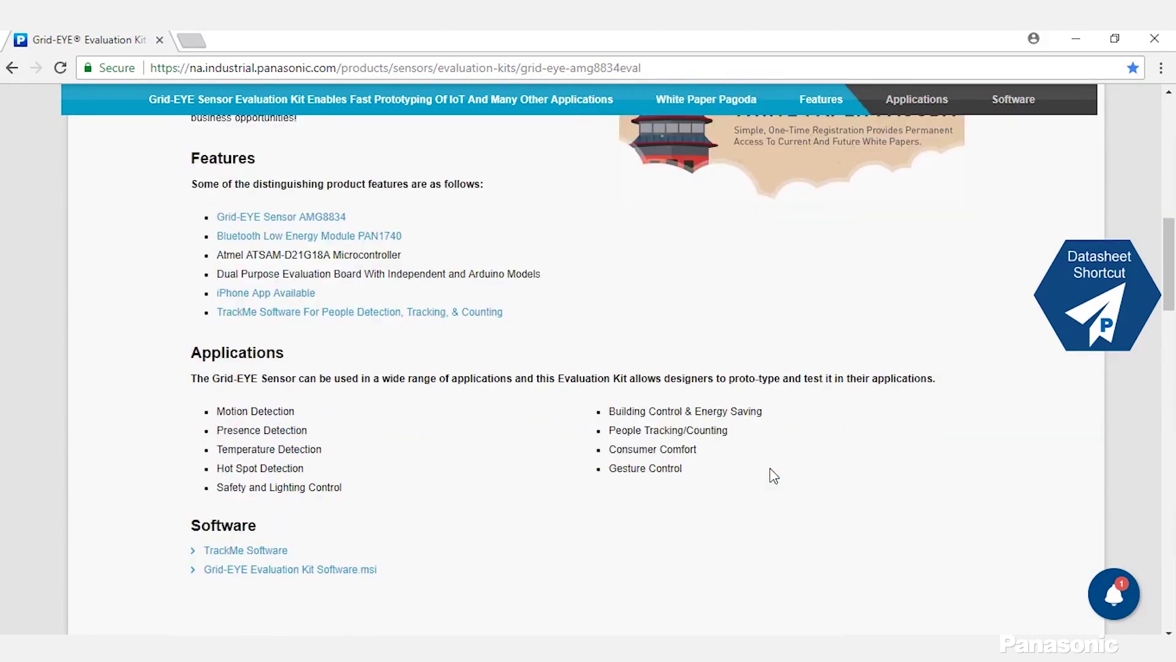
{"action": "scroll", "coordinate": [774, 475], "scroll_direction": "down", "scroll_amount": 3}
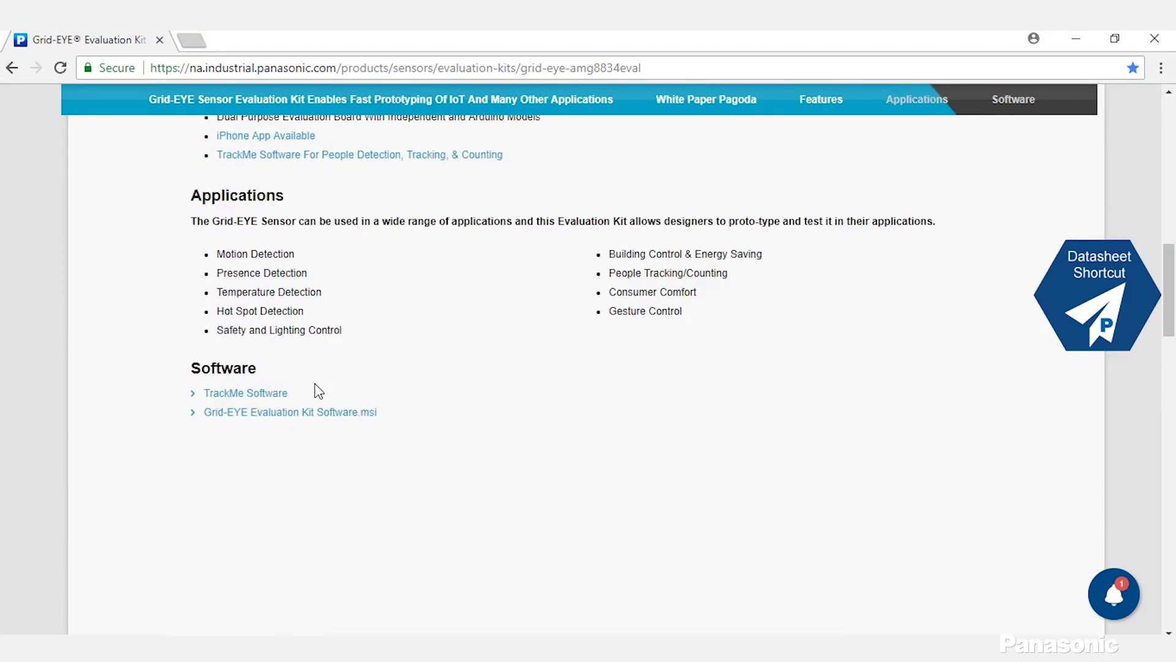
{"action": "left_click", "coordinate": [277, 394]}
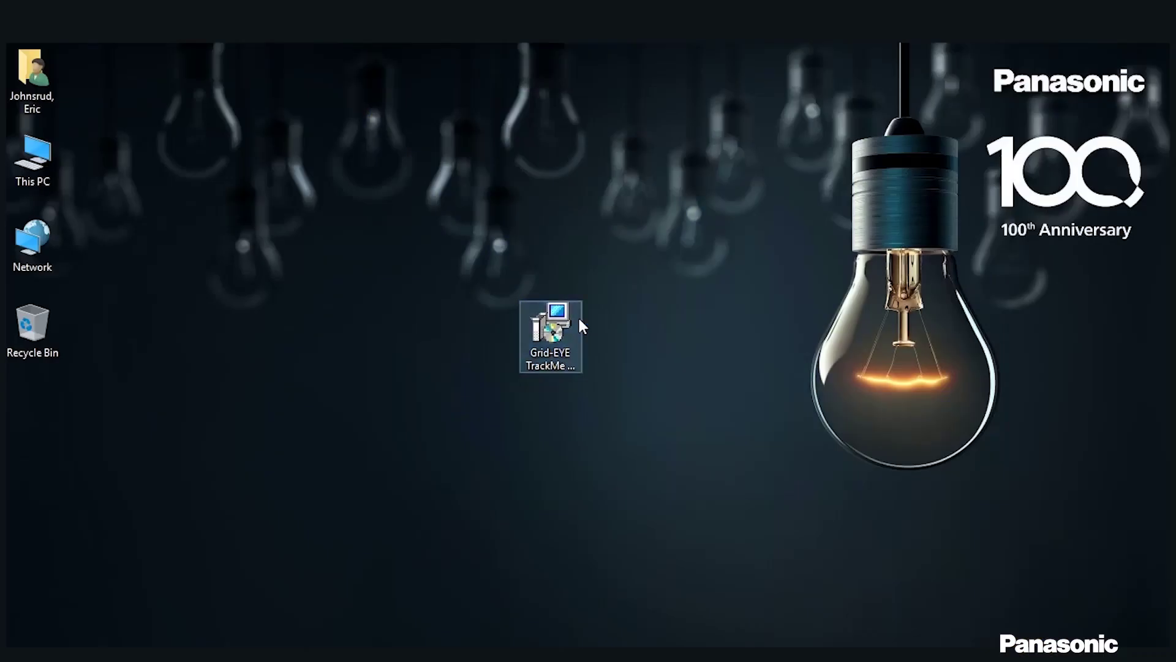
- Run the Grid-EYE TrackMe installer with the default folder and Just me option, and install the Atmel USB Driver Package after accepting its license terms
{"action": "double_click", "coordinate": [579, 320]}
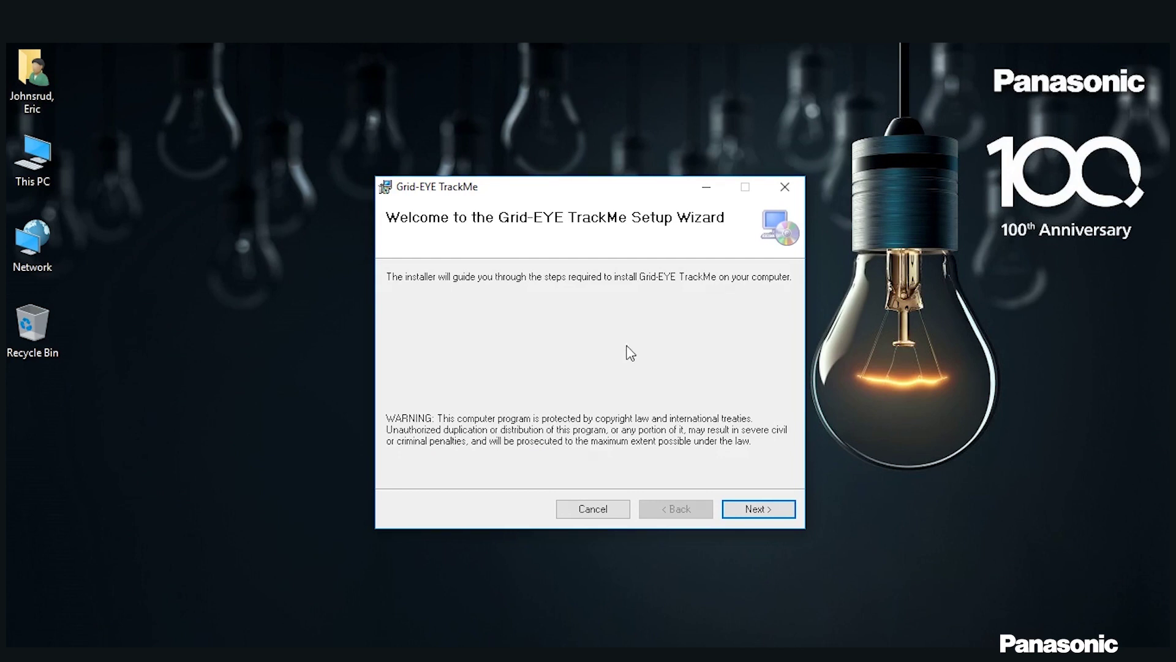
{"action": "left_click", "coordinate": [744, 510]}
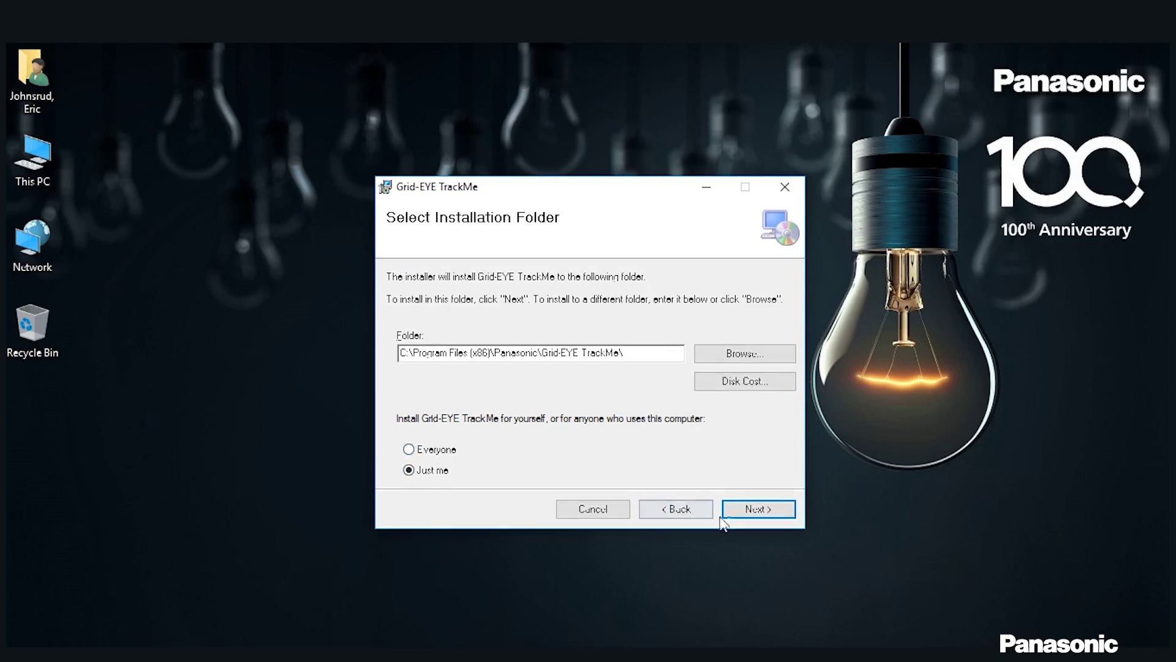
{"action": "left_click", "coordinate": [744, 515]}
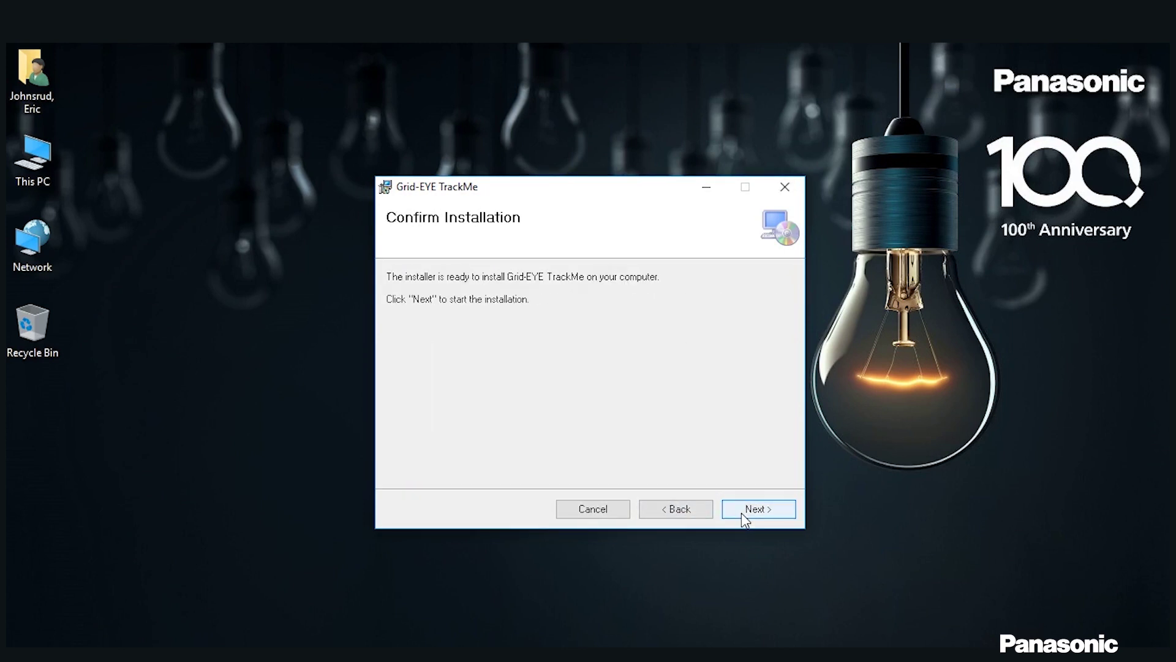
{"action": "left_click", "coordinate": [742, 514]}
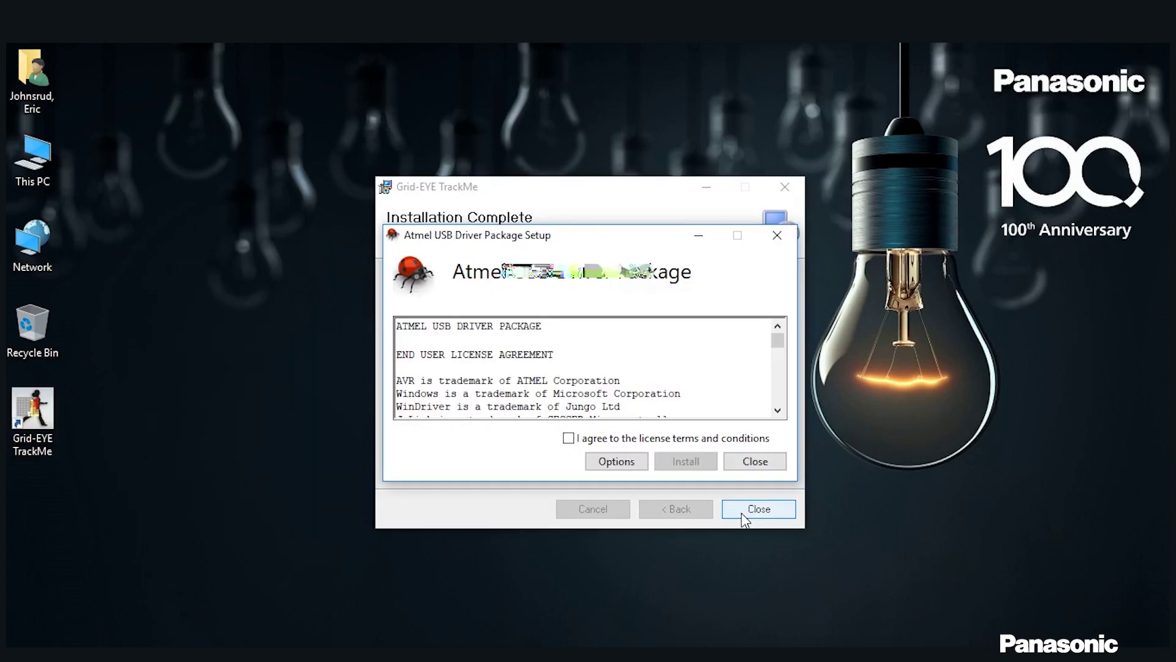
{"action": "left_click", "coordinate": [631, 438]}
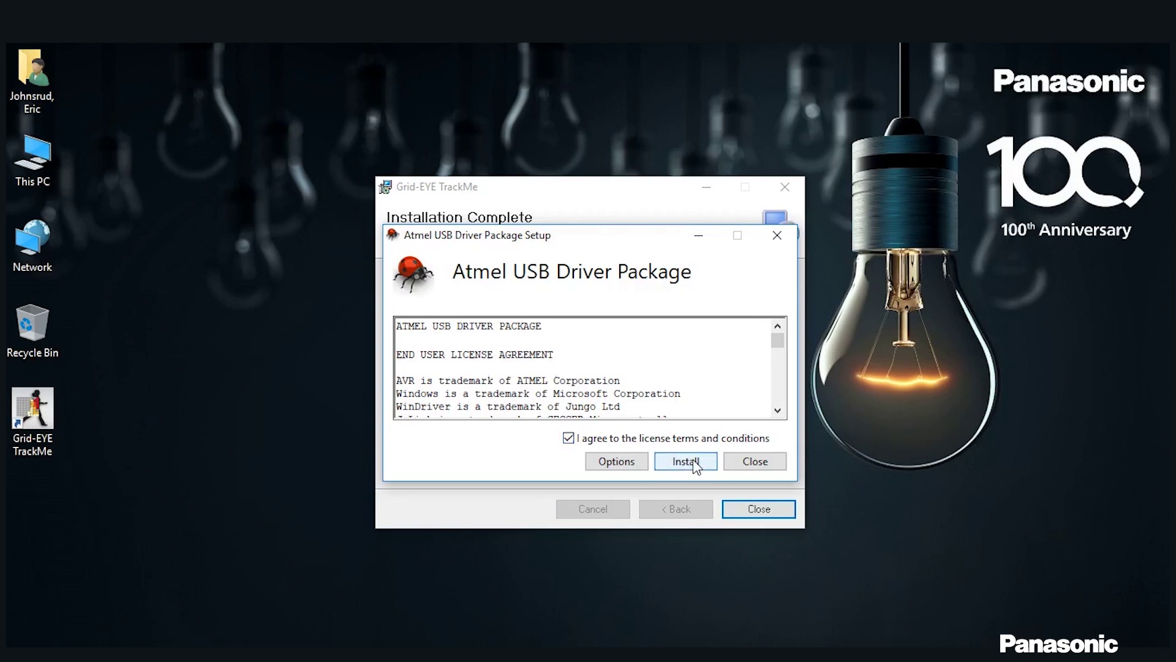
{"action": "left_click", "coordinate": [693, 459]}
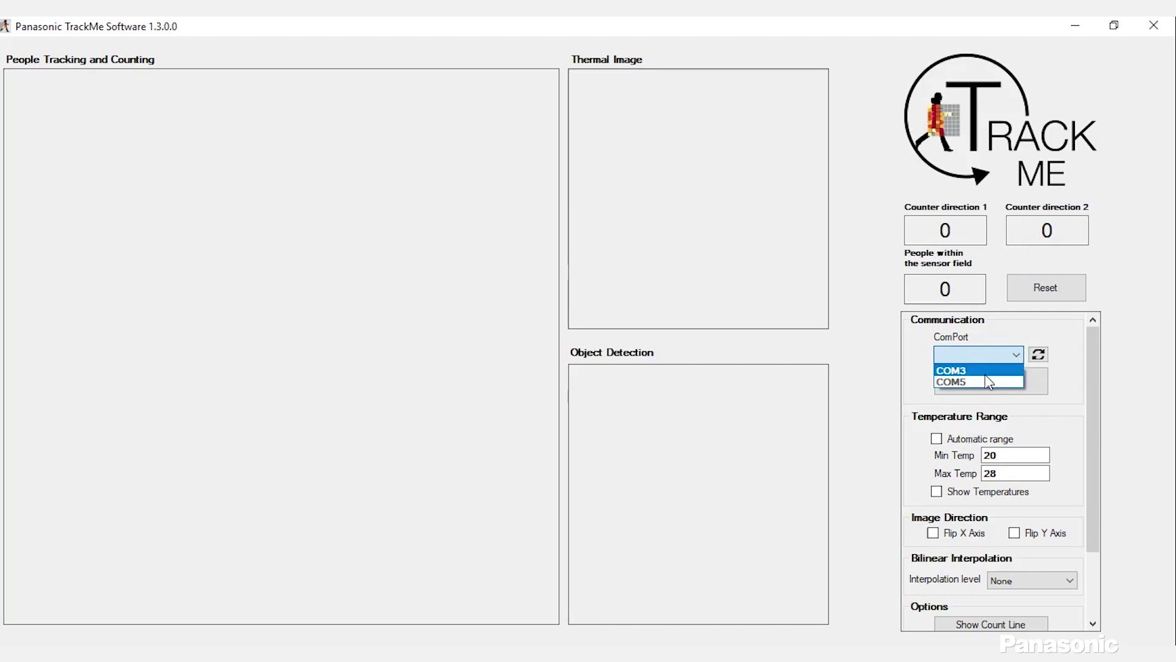
- In the Panasonic TrackMe Software, connect to the evaluation kit through COM5
{"action": "left_click", "coordinate": [984, 385]}
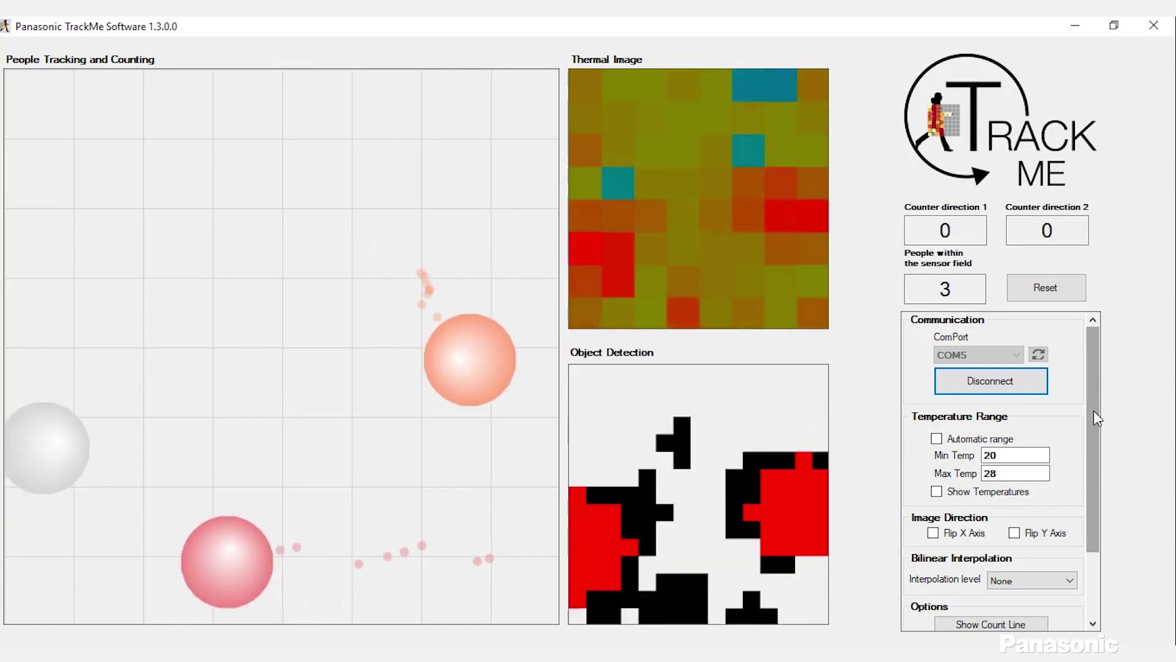
- Show the temperatures on the thermal image and choose a different bilinear interpolation level
{"action": "left_click_drag", "start_coordinate": [1094, 410], "coordinate": [1094, 438]}
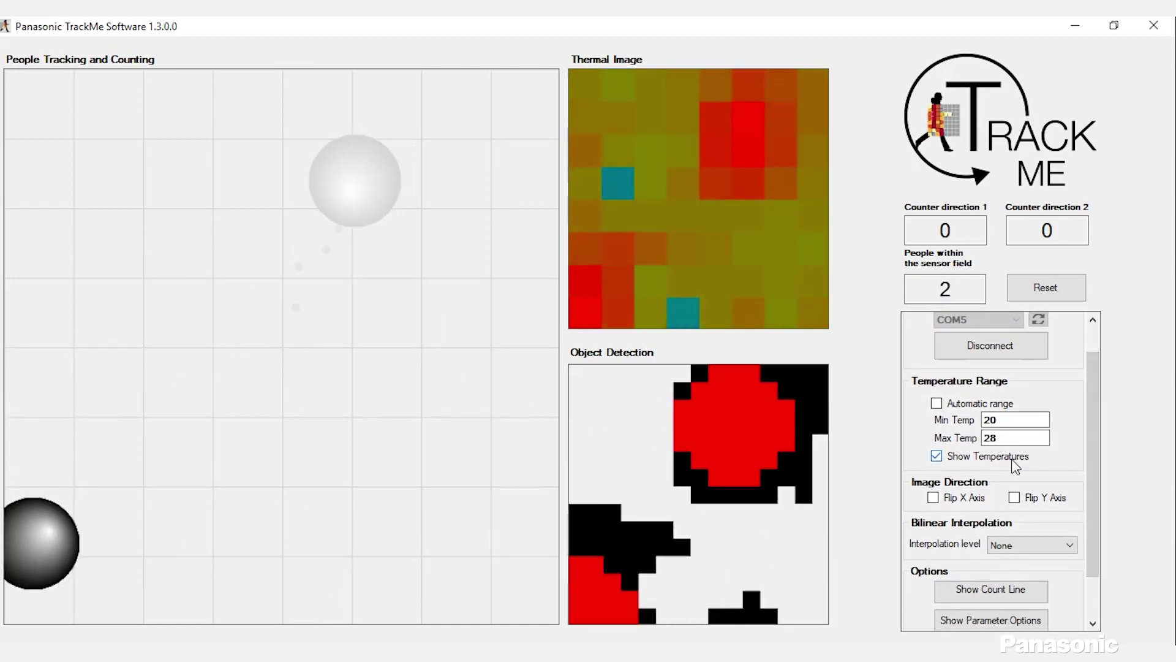
{"action": "left_click", "coordinate": [1013, 460]}
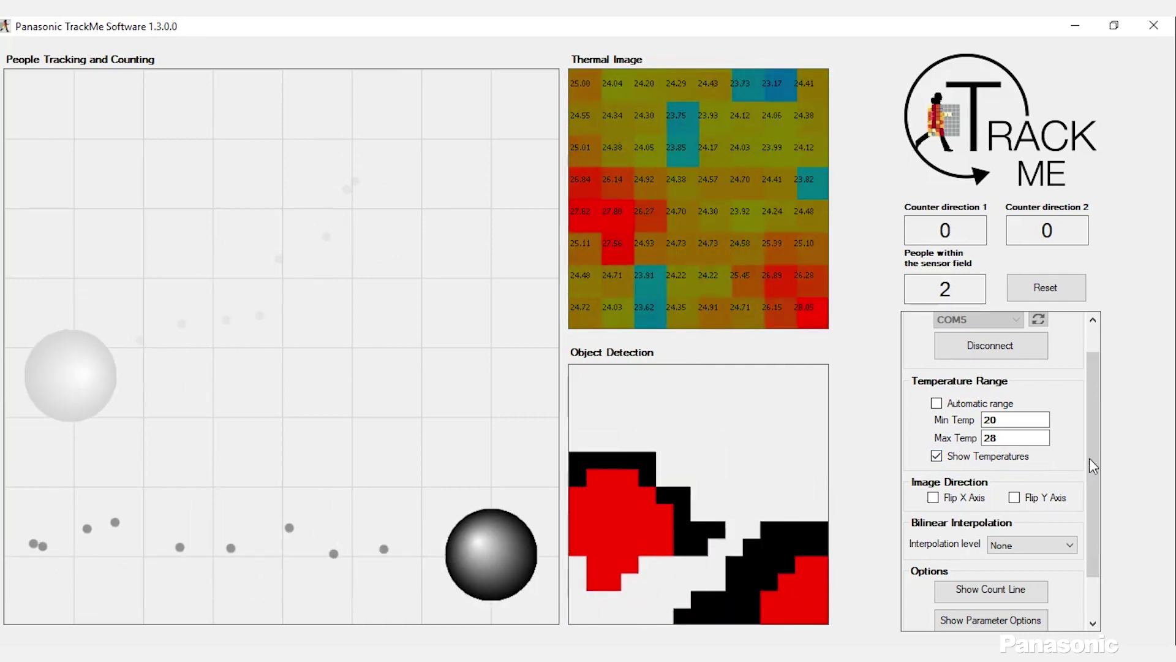
{"action": "left_click", "coordinate": [1032, 548]}
{"action": "left_click", "coordinate": [1022, 591]}
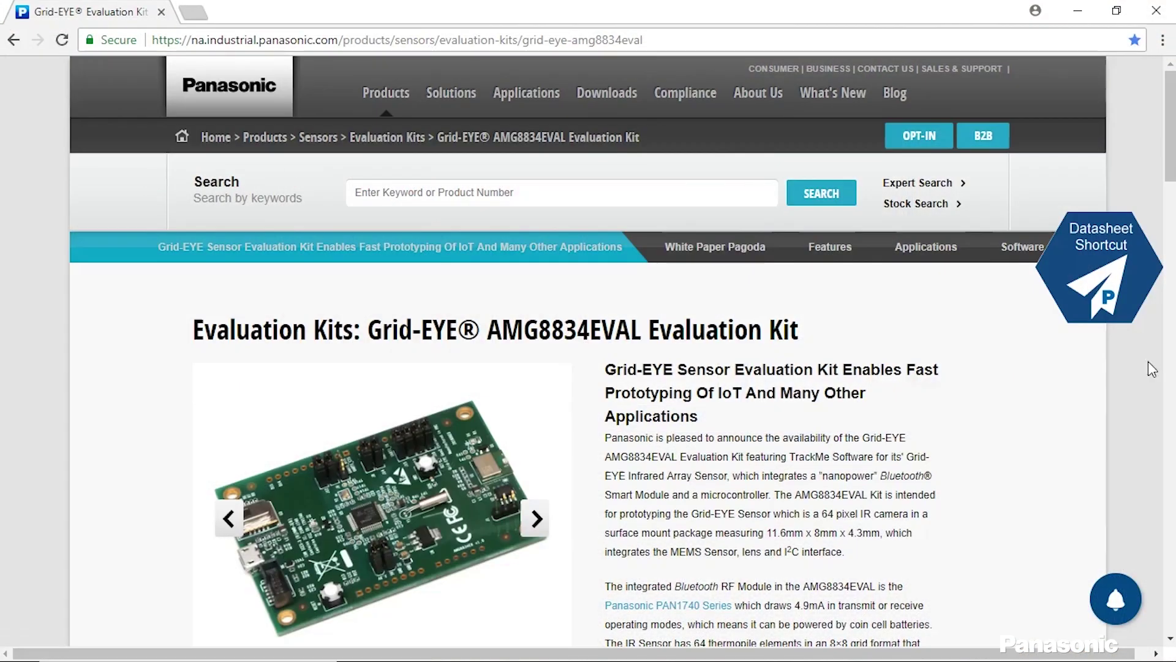
- In the browser, examine the evaluation kit page's features, applications, software, firmware, documentation, source code, support tools, useful links and distributors
{"action": "scroll", "coordinate": [1075, 409], "scroll_direction": "down", "scroll_amount": 3}
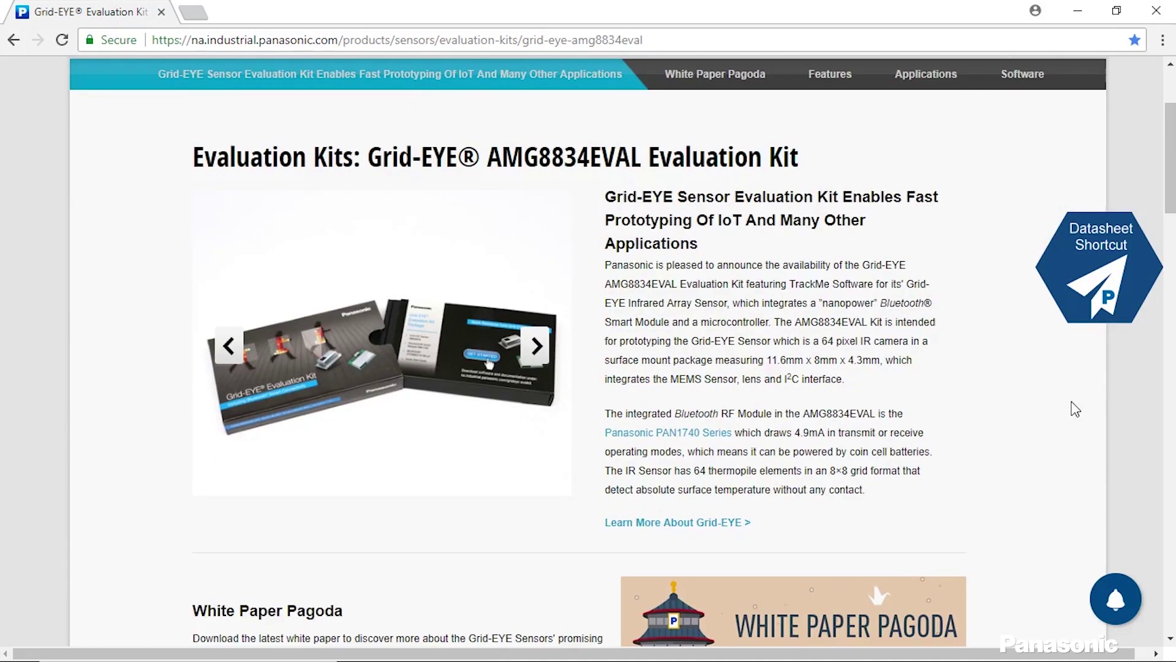
{"action": "scroll", "coordinate": [1075, 408], "scroll_direction": "down", "scroll_amount": 3}
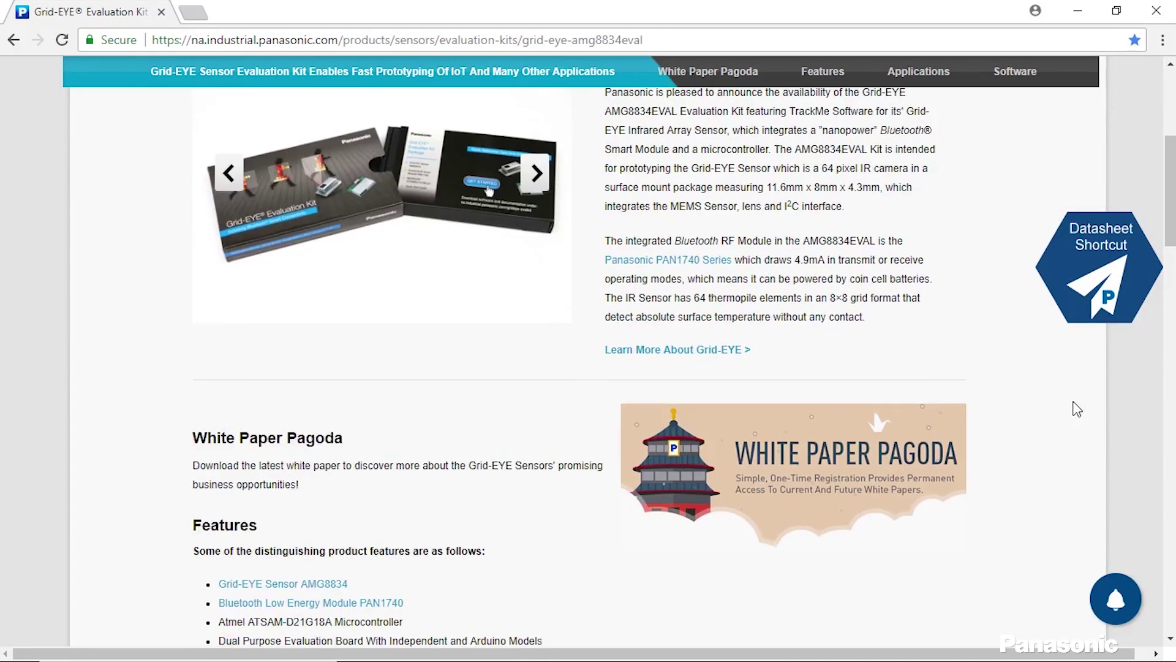
{"action": "scroll", "coordinate": [1077, 409], "scroll_direction": "down", "scroll_amount": 3}
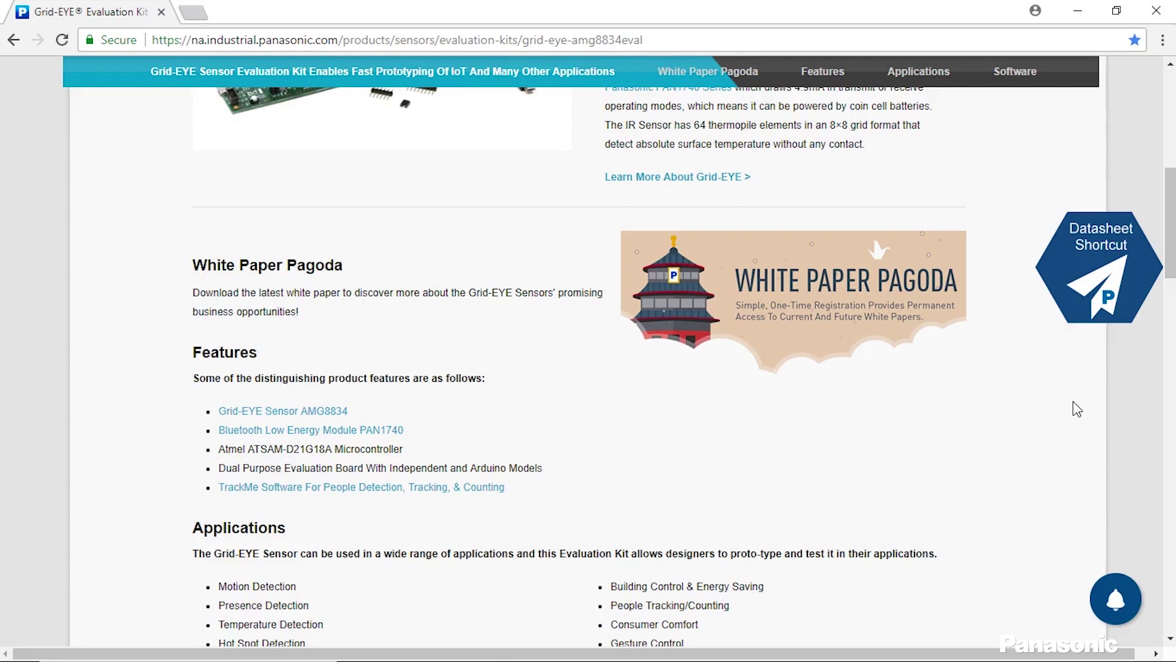
{"action": "scroll", "coordinate": [1077, 409], "scroll_direction": "down", "scroll_amount": 2}
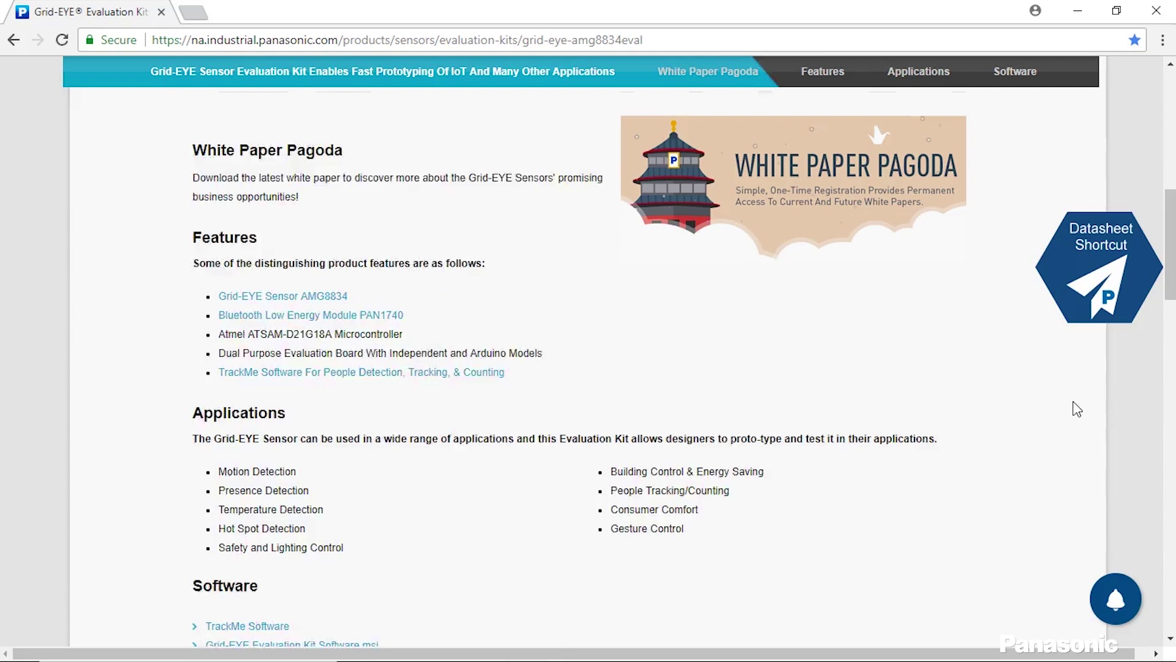
{"action": "scroll", "coordinate": [1077, 408], "scroll_direction": "down", "scroll_amount": 4}
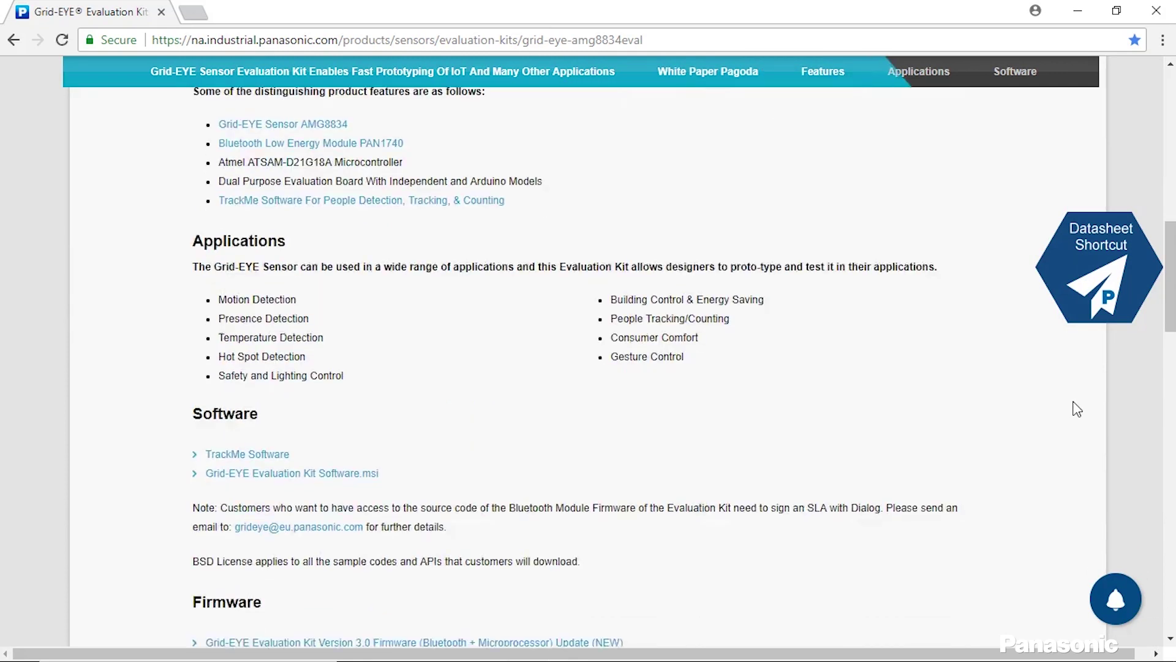
{"action": "scroll", "coordinate": [1077, 408], "scroll_direction": "down", "scroll_amount": 2}
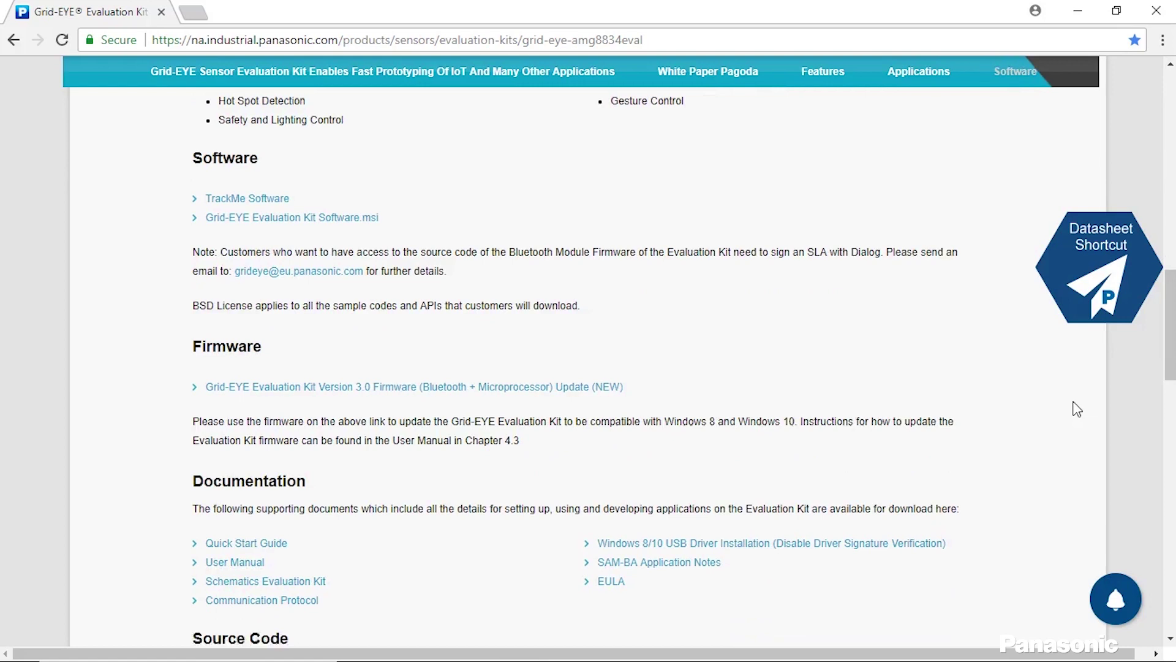
{"action": "scroll", "coordinate": [1076, 409], "scroll_direction": "up", "scroll_amount": 1}
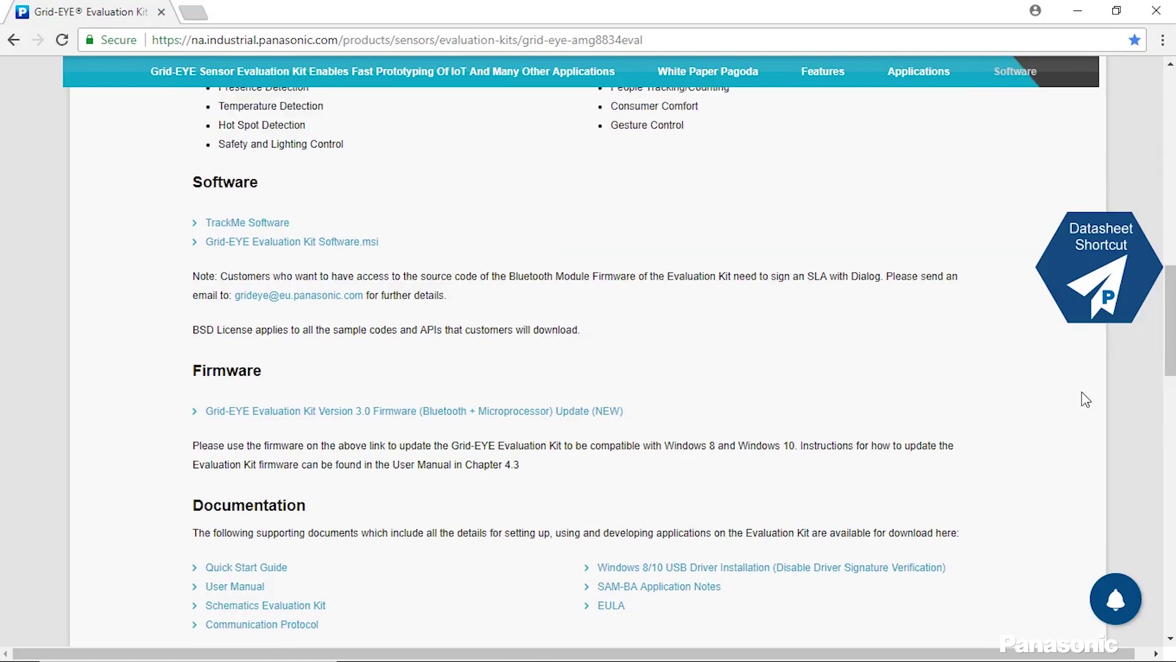
{"action": "scroll", "coordinate": [1082, 399], "scroll_direction": "down", "scroll_amount": 3}
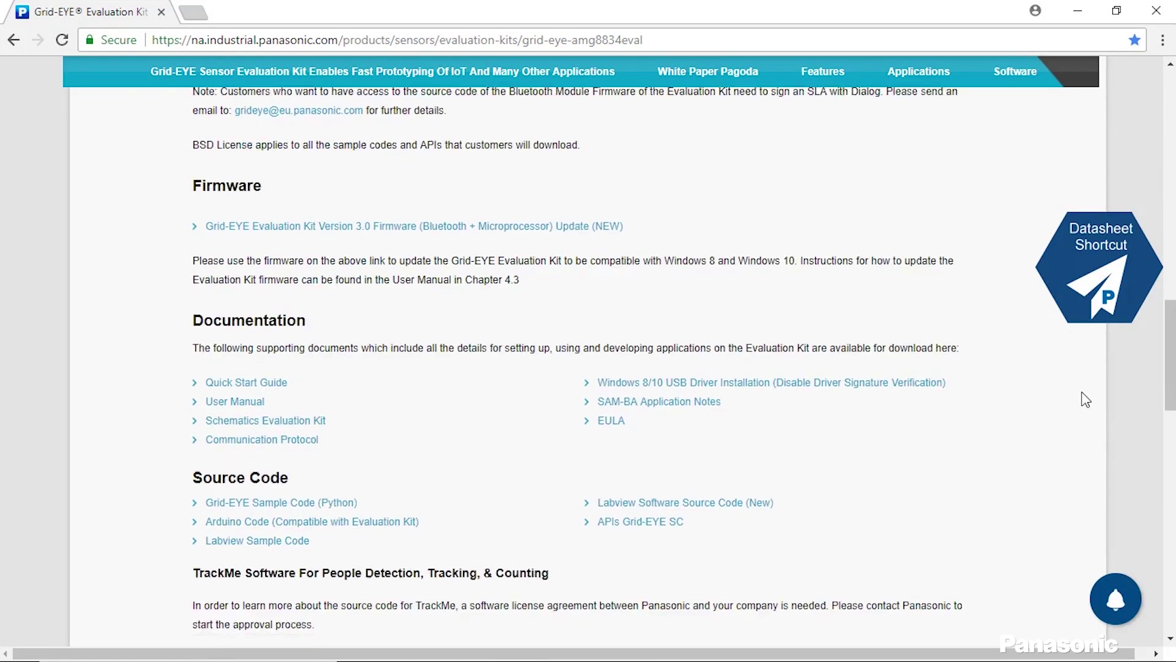
{"action": "scroll", "coordinate": [1086, 399], "scroll_direction": "down", "scroll_amount": 2}
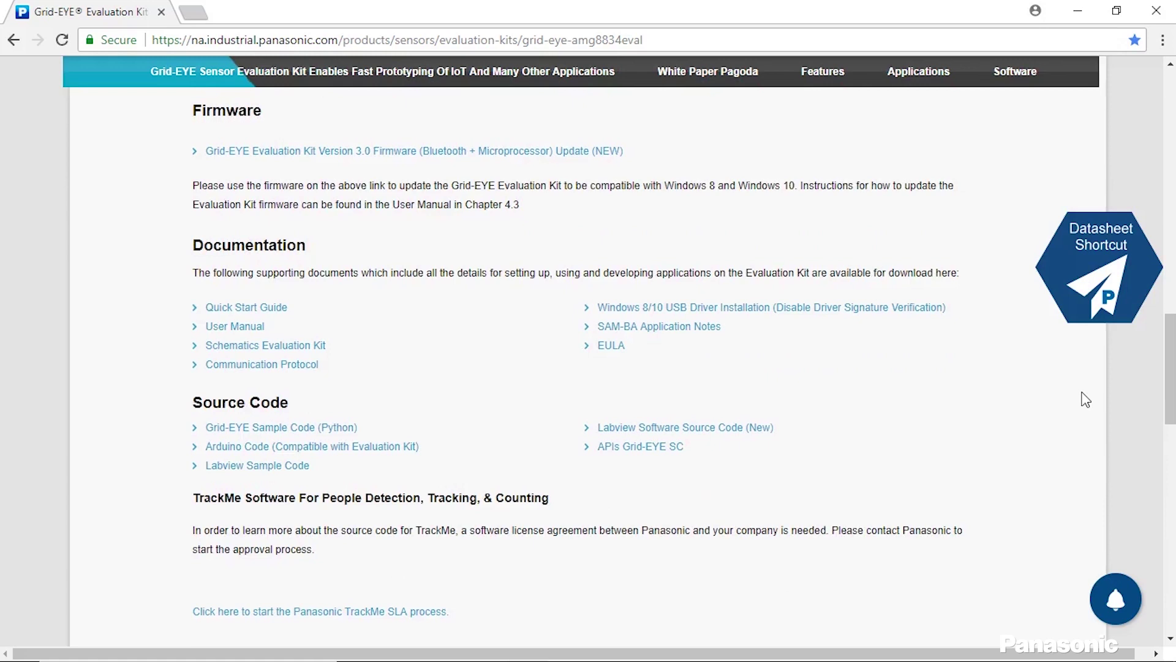
{"action": "scroll", "coordinate": [1086, 399], "scroll_direction": "down", "scroll_amount": 4}
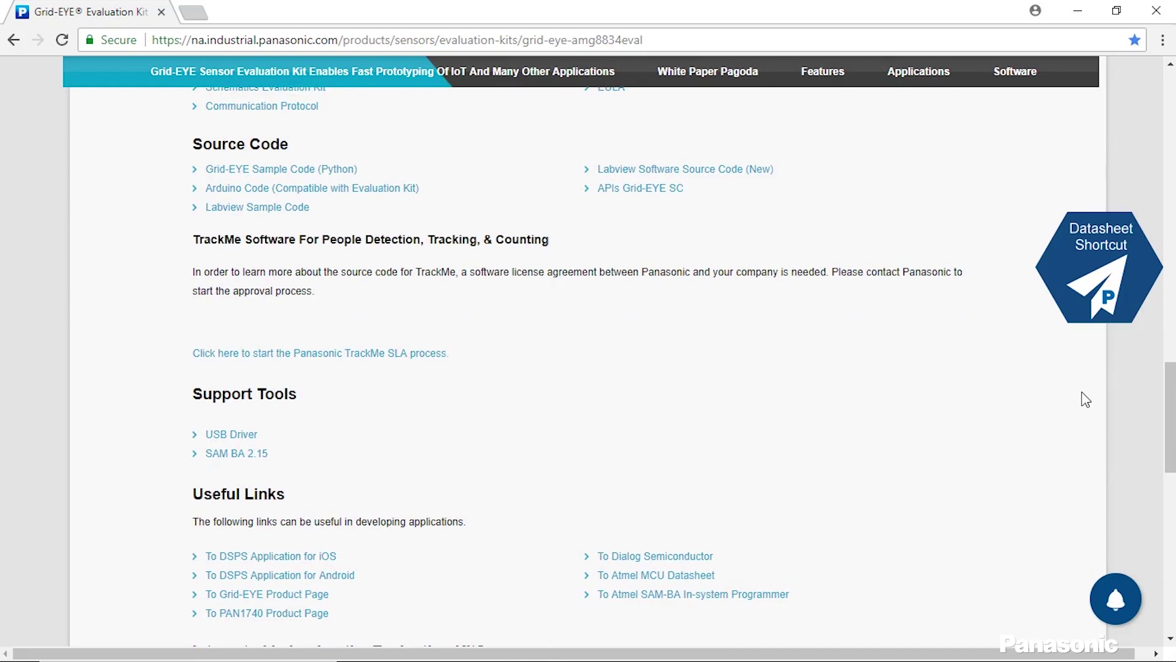
{"action": "scroll", "coordinate": [1086, 400], "scroll_direction": "down", "scroll_amount": 4}
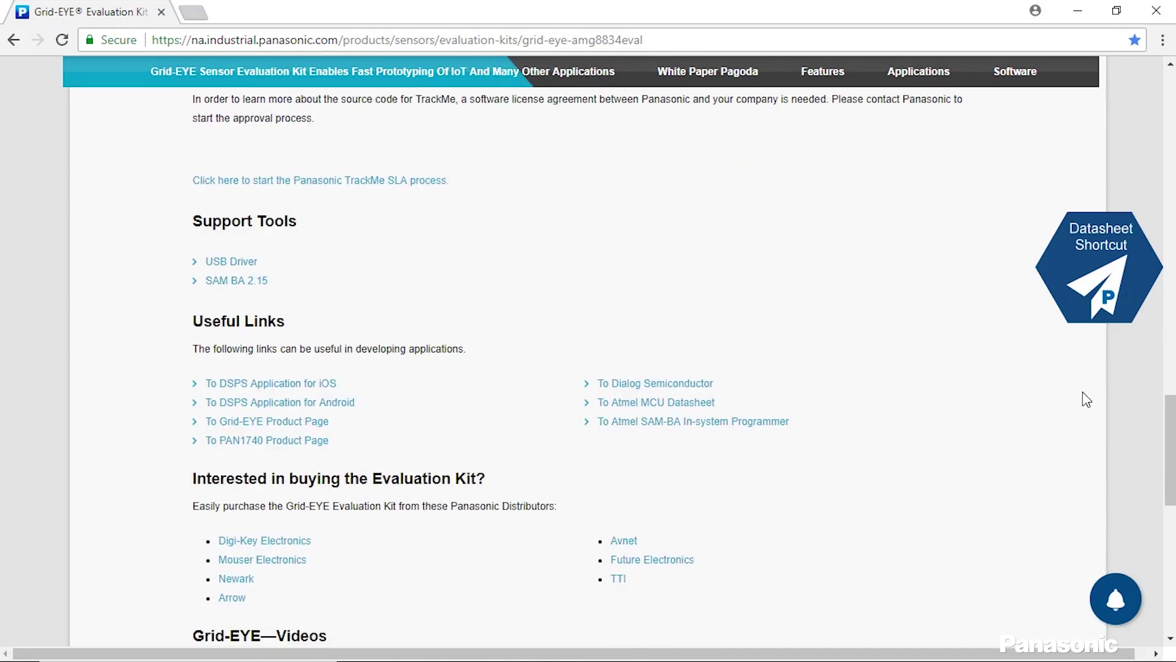
{"action": "scroll", "coordinate": [1085, 400], "scroll_direction": "down", "scroll_amount": 1}
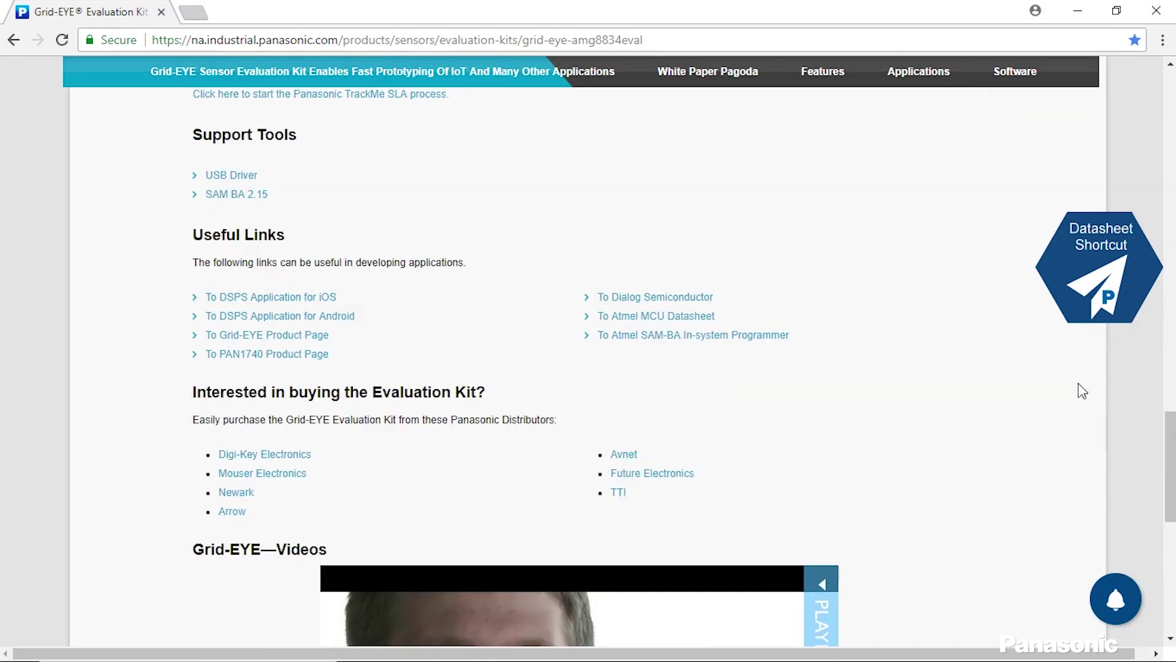